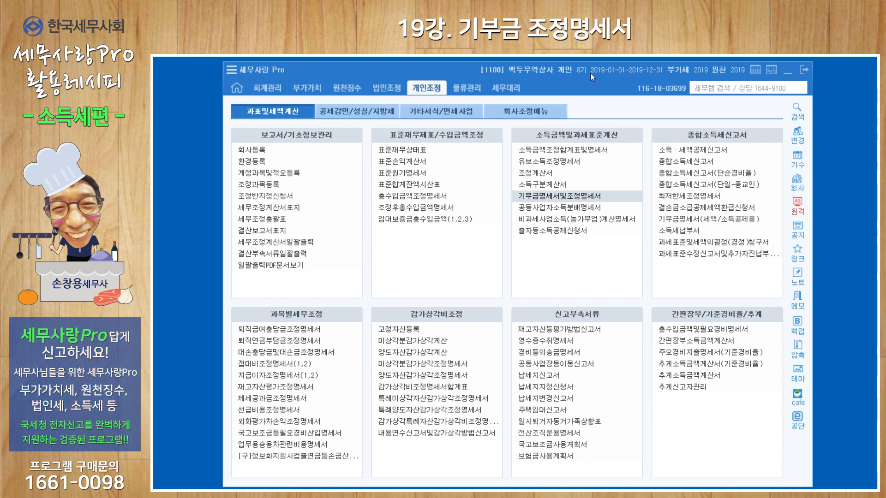
Step: Review the 소득금액조정합계표및명세서 and the 조정계산서, closing each form after viewing it
{"action": "left_click", "coordinate": [579, 149]}
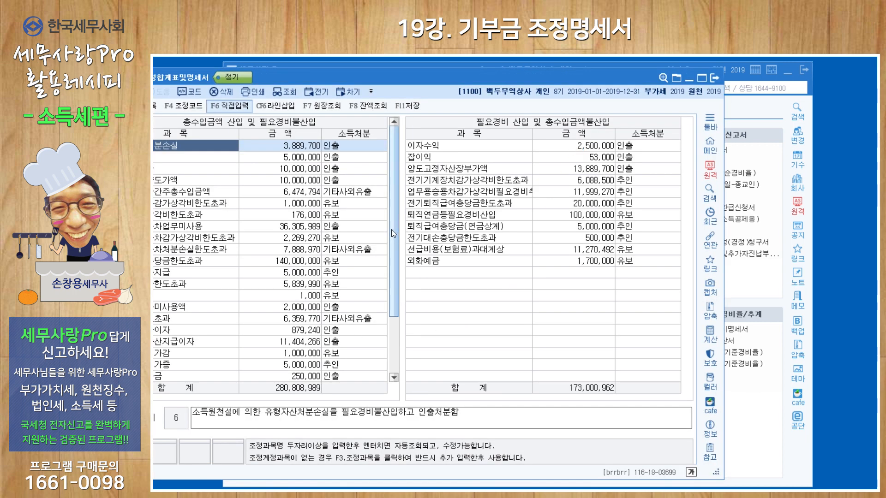
{"action": "left_click_drag", "start_coordinate": [446, 82], "coordinate": [507, 87]}
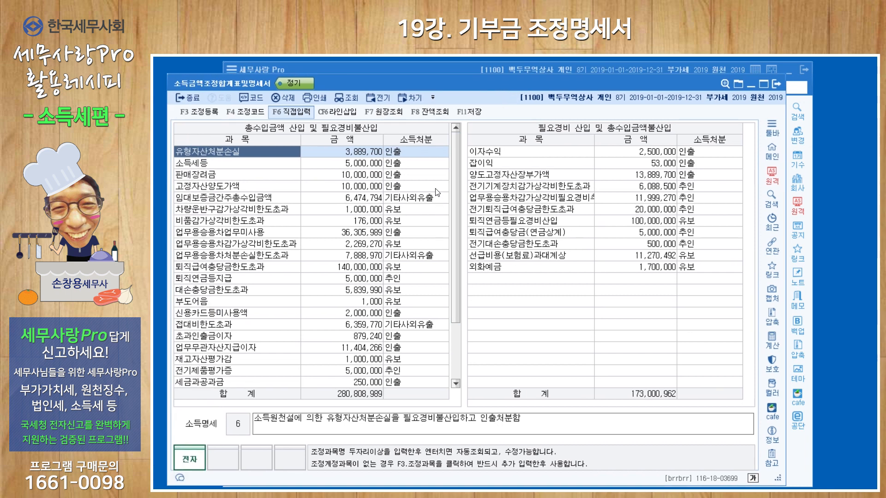
{"action": "left_click", "coordinate": [779, 84]}
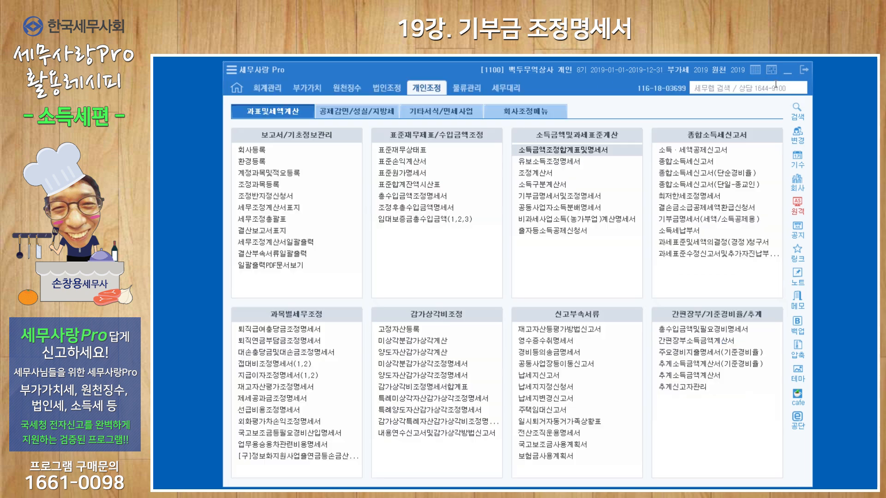
{"action": "left_click", "coordinate": [547, 173]}
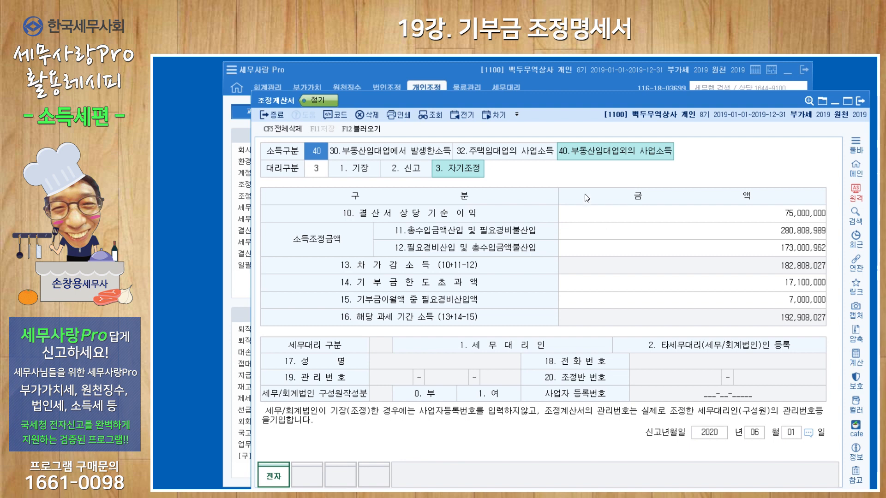
{"action": "left_click", "coordinate": [859, 102]}
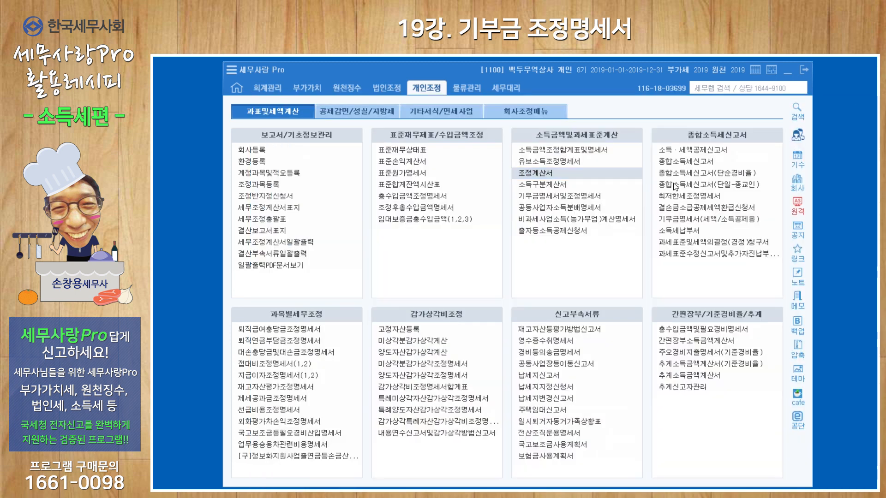
Step: Open the 기부금명세서및조정명세서 and reload the donation data from the vouchers, replacing the existing entries
{"action": "left_click", "coordinate": [572, 195]}
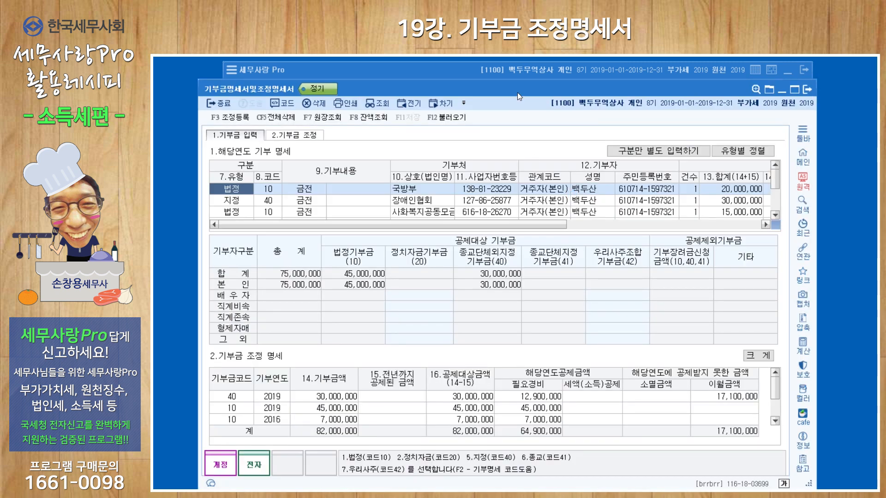
{"action": "left_click_drag", "start_coordinate": [517, 92], "coordinate": [514, 73]}
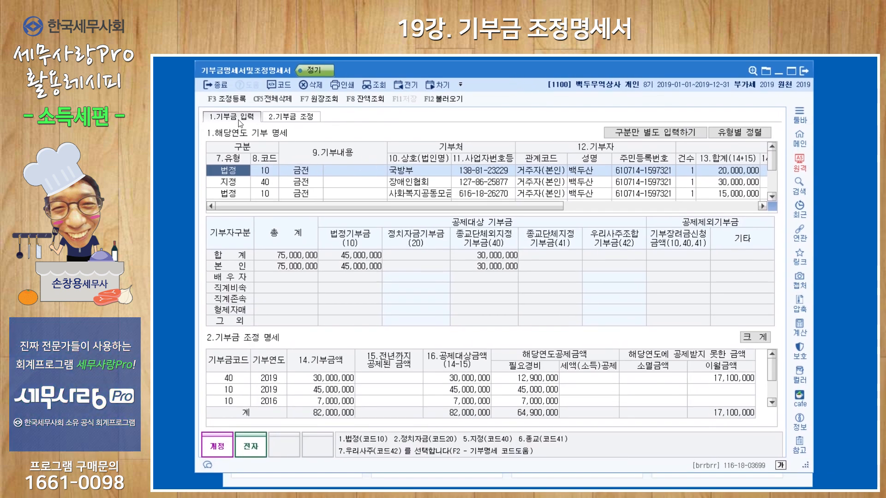
{"action": "left_click", "coordinate": [443, 98]}
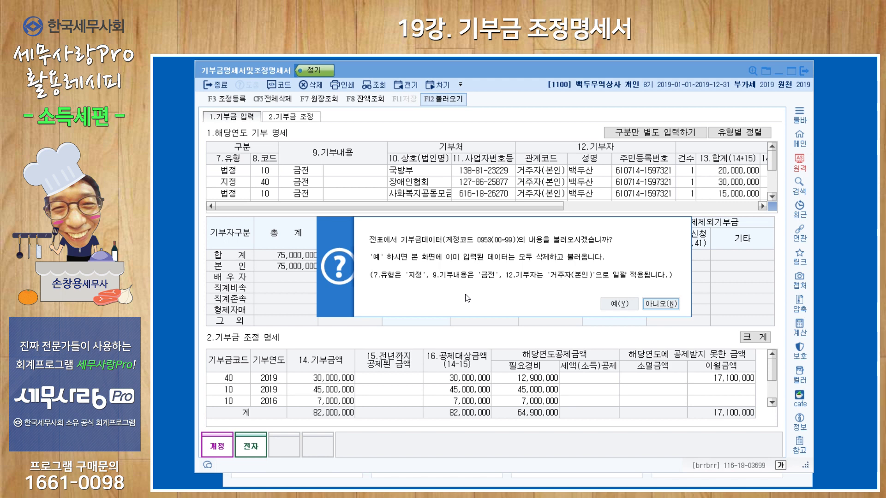
{"action": "left_click", "coordinate": [619, 304]}
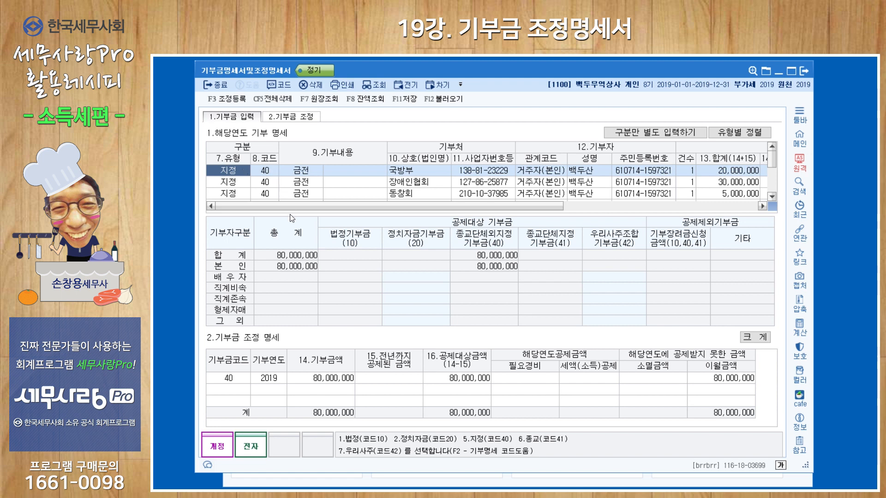
Step: Set the 국방부 donation's type to 1 (법정) and keep the 장애인협회 donation as 지정
{"action": "type", "text": "1"}
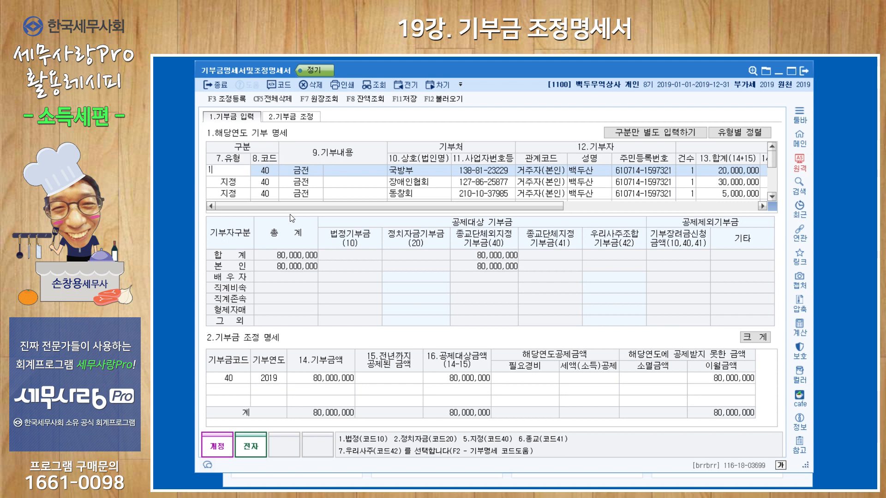
{"action": "key", "text": "Return"}
{"action": "key", "text": "Return"}
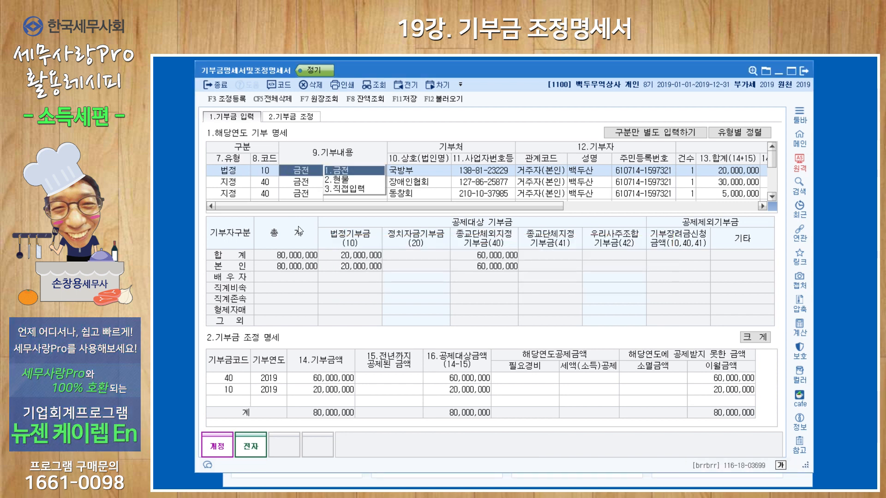
{"action": "left_click", "coordinate": [244, 186]}
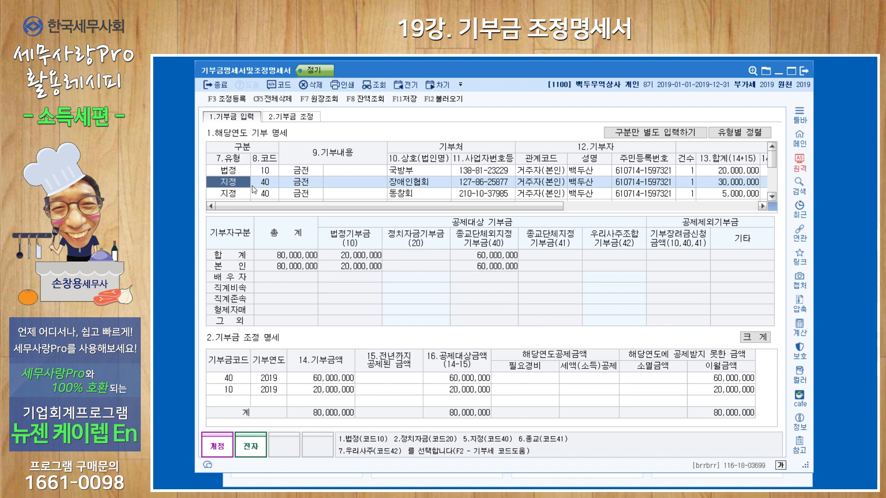
{"action": "key", "text": "Return"}
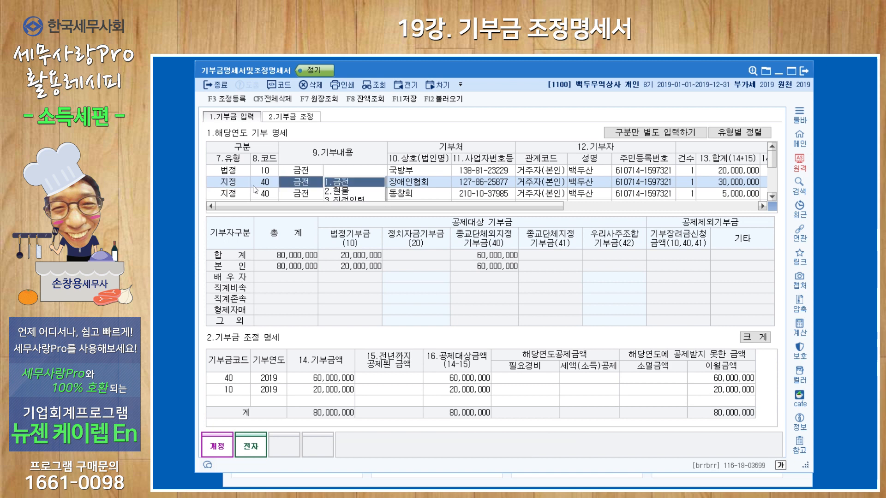
Step: Check the 기타기부금 entry in the adjustment register (조정 등록) and delete the 동창회 donation line
{"action": "left_click", "coordinate": [232, 196]}
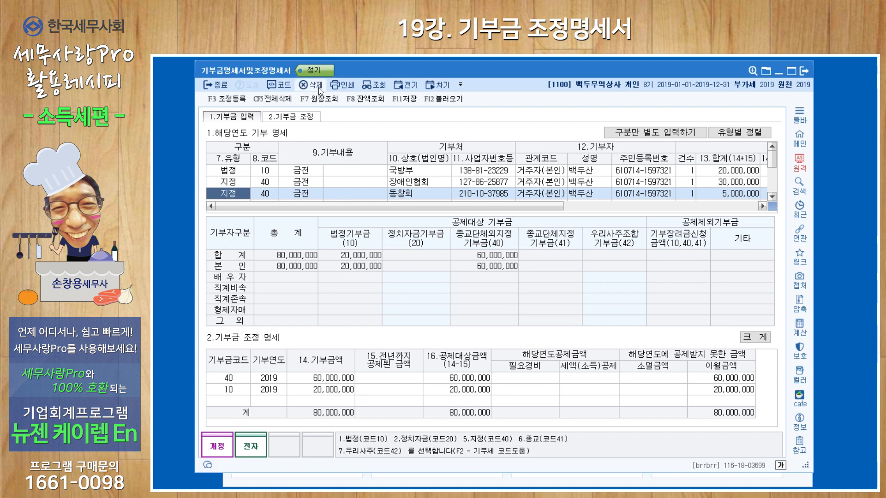
{"action": "left_click", "coordinate": [235, 101]}
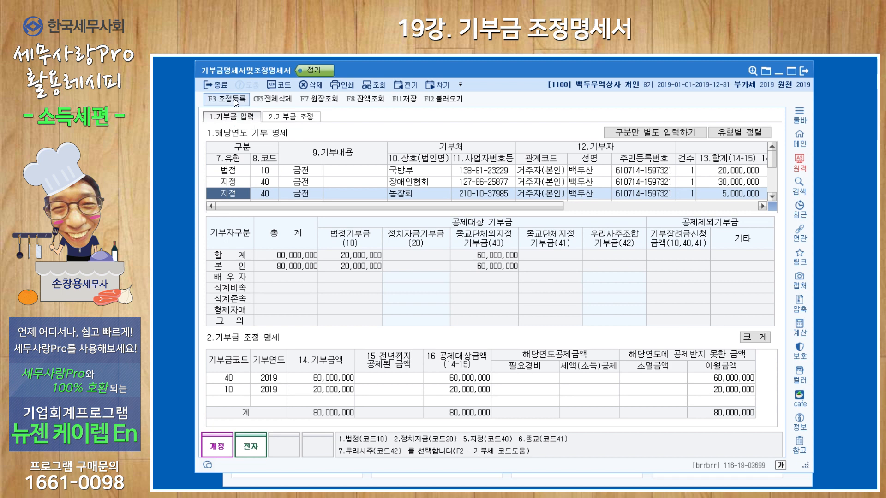
{"action": "left_click_drag", "start_coordinate": [494, 207], "coordinate": [494, 259]}
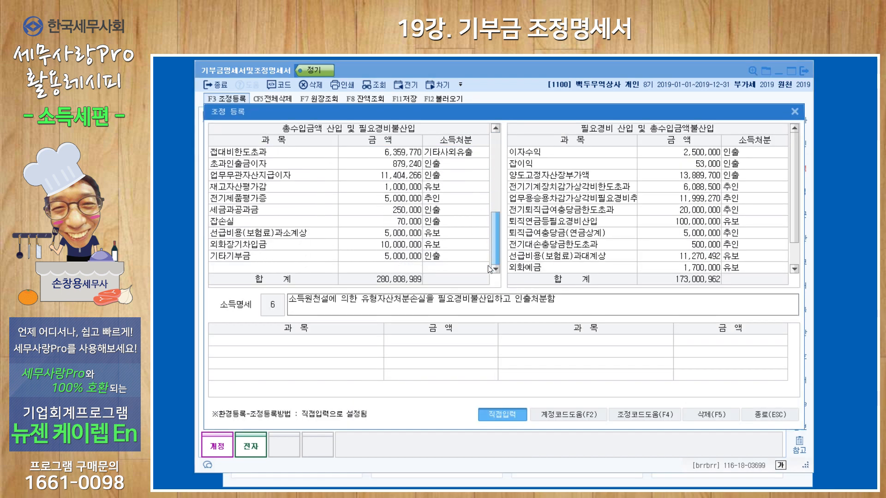
{"action": "left_click", "coordinate": [385, 257]}
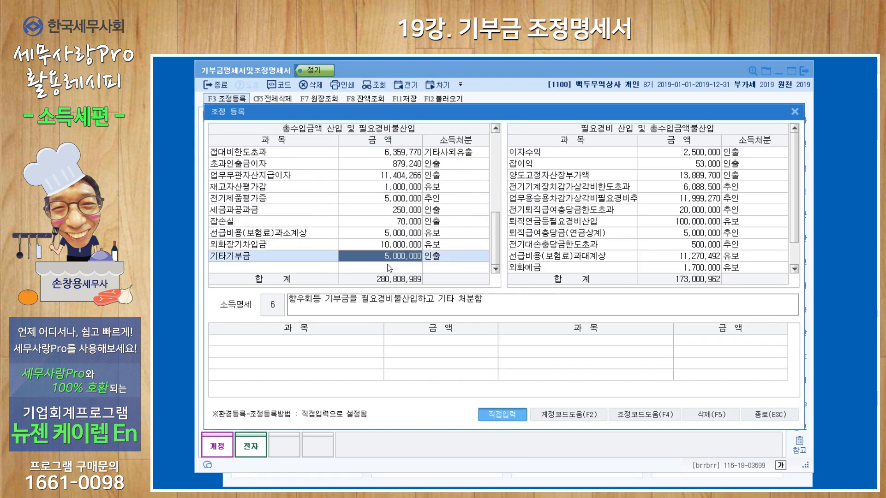
{"action": "left_click", "coordinate": [795, 111]}
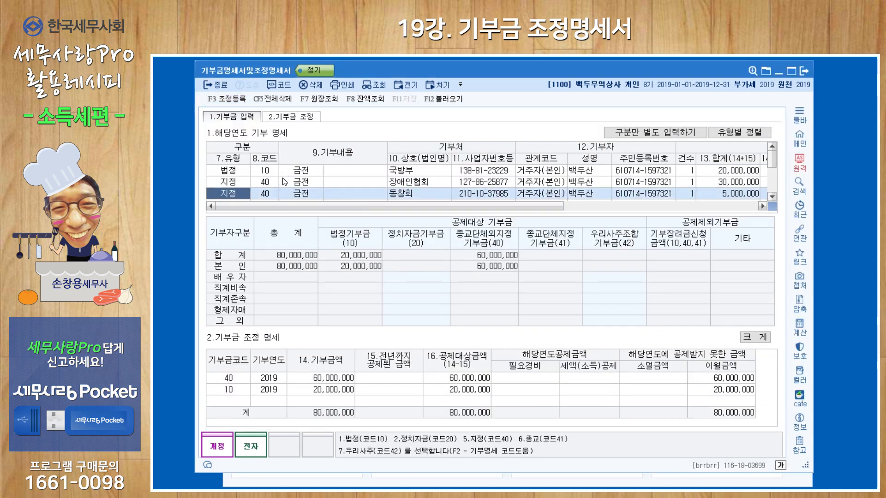
{"action": "left_click", "coordinate": [312, 85]}
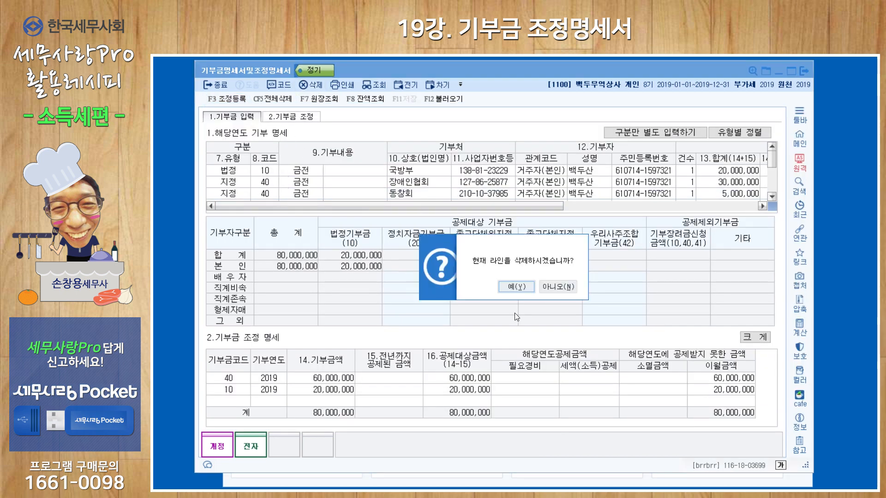
{"action": "left_click", "coordinate": [511, 284]}
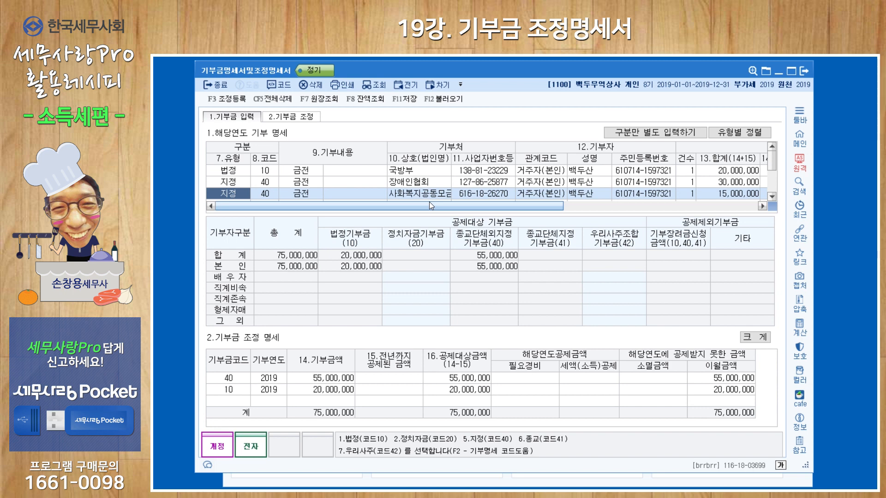
Step: Set the type of the 사회복지공동모금 and 성균관대학교 donations to 1 (법정)
{"action": "type", "text": "1"}
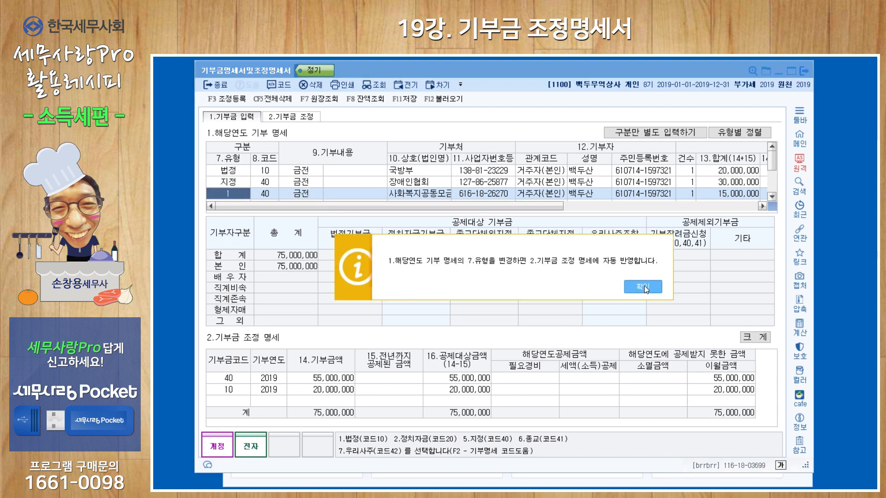
{"action": "left_click", "coordinate": [644, 286]}
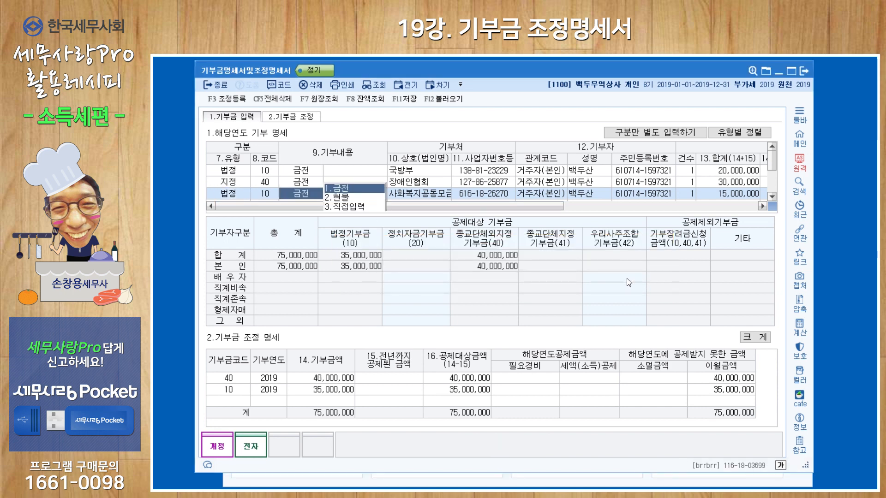
{"action": "left_click", "coordinate": [427, 197]}
{"action": "left_click", "coordinate": [772, 196]}
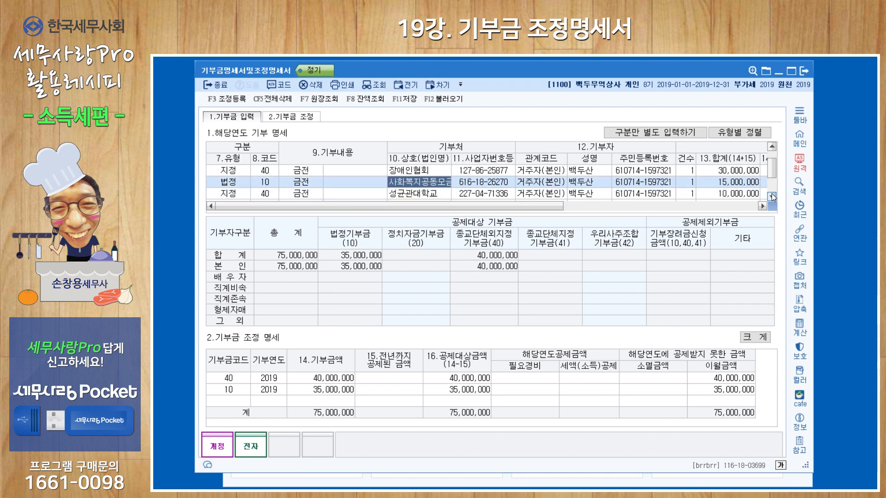
{"action": "left_click", "coordinate": [226, 198]}
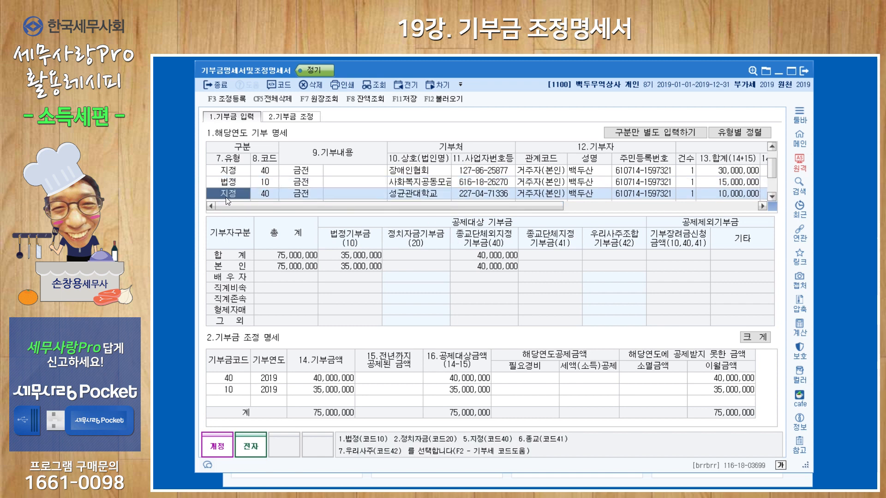
{"action": "type", "text": "1"}
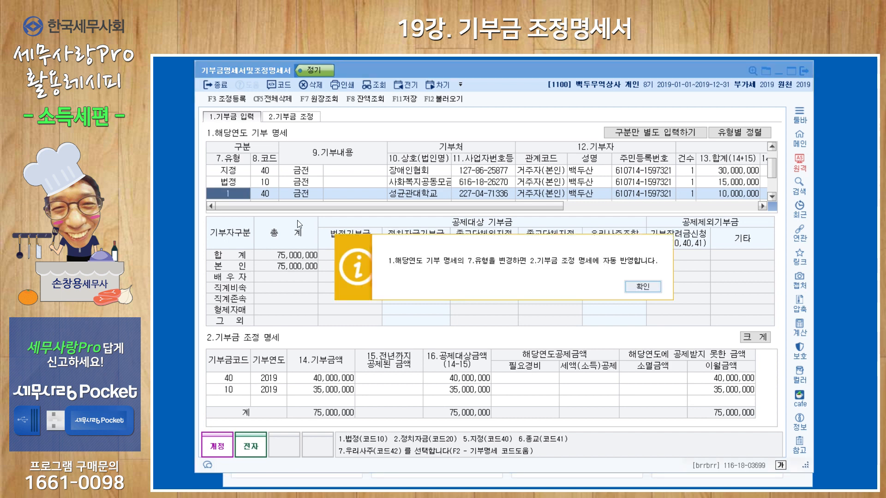
{"action": "left_click", "coordinate": [639, 284]}
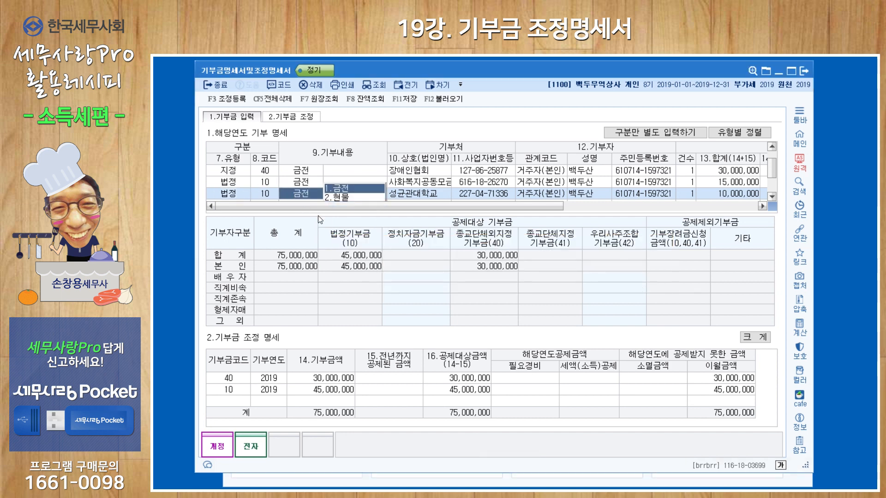
{"action": "left_click", "coordinate": [455, 184]}
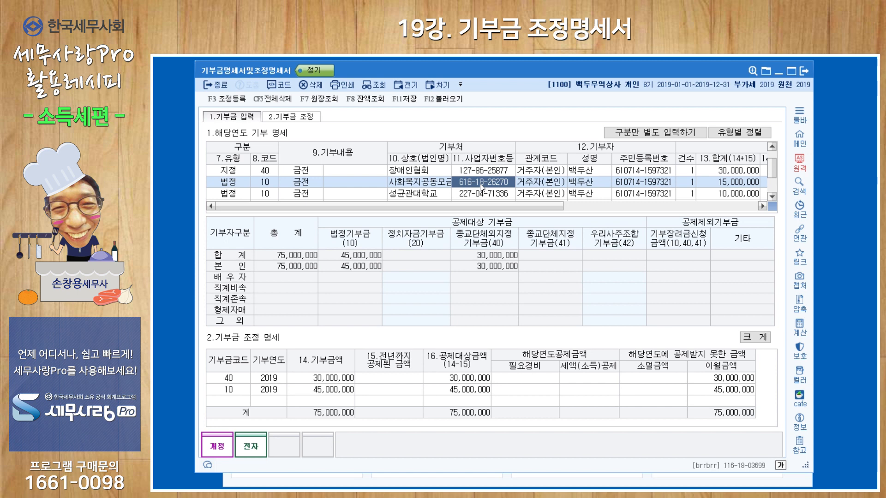
Step: Check the 2016 carryover in the prior-year donation statement and add a 기부금 조정 명세 line with code 10, year 2016 and amount 7,000,000
{"action": "left_click", "coordinate": [235, 403]}
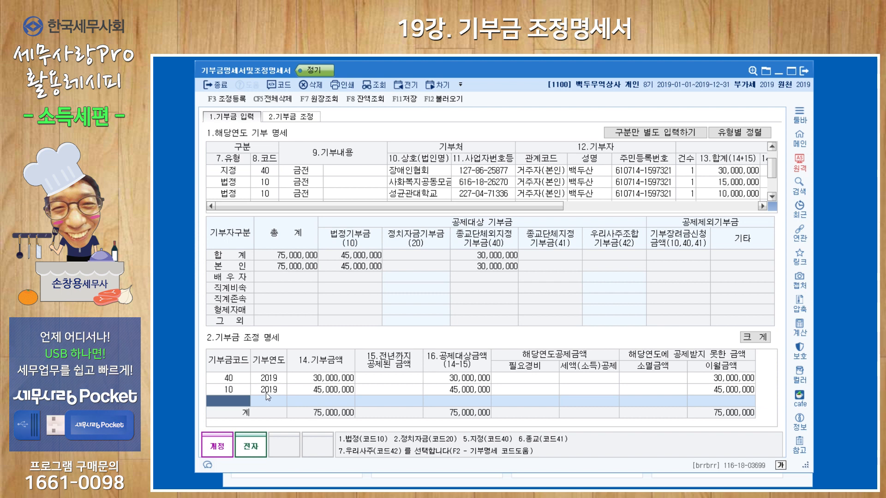
{"action": "left_click", "coordinate": [409, 85]}
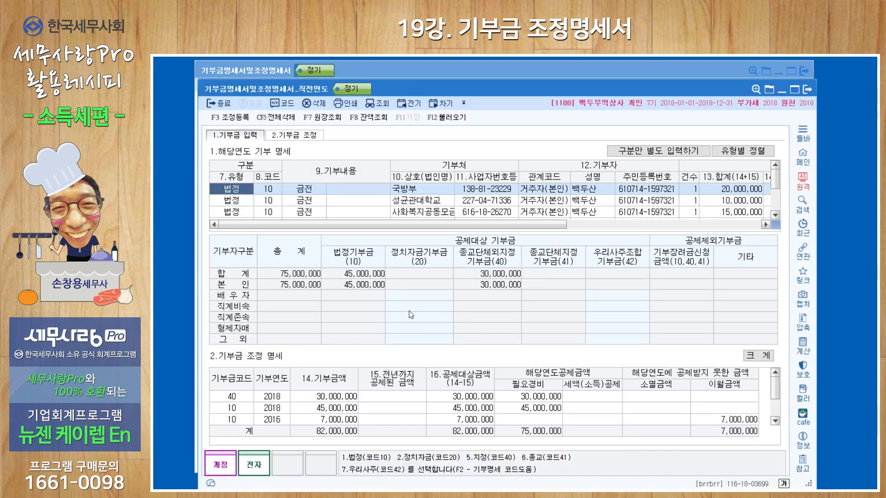
{"action": "left_click", "coordinate": [266, 420]}
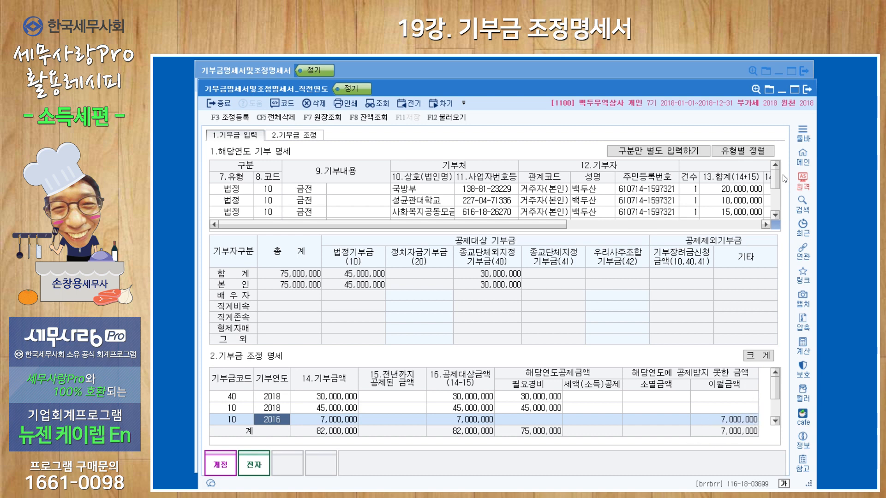
{"action": "left_click", "coordinate": [807, 91]}
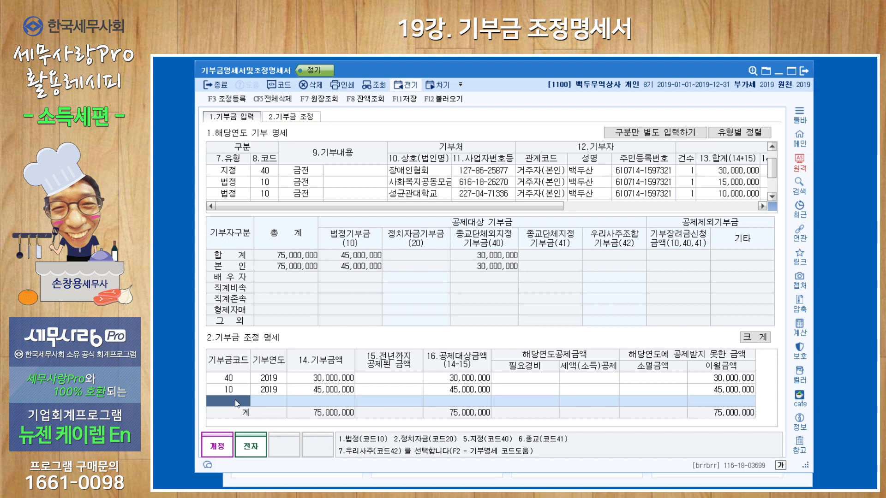
{"action": "type", "text": "10"}
{"action": "key", "text": "Return"}
{"action": "type", "text": "2016"}
{"action": "key", "text": "Return"}
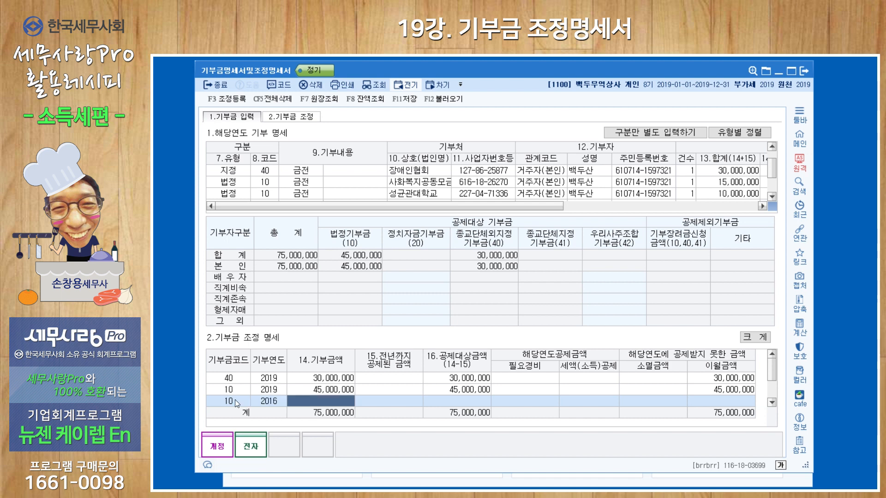
{"action": "type", "text": "7000000"}
{"action": "key", "text": "Return"}
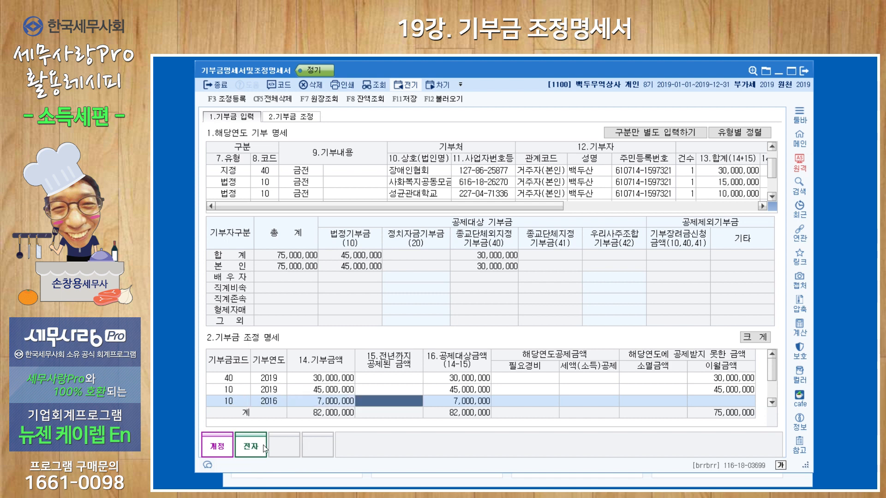
Step: Check the 기부금 조정 income figures against the 조정계산서 and decline reloading the 당기순이익 and 총수입금액 data
{"action": "left_click", "coordinate": [308, 118]}
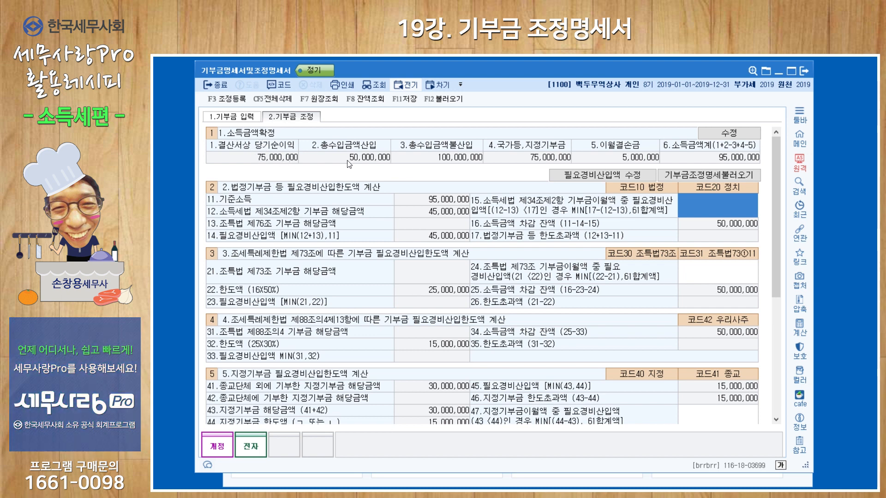
{"action": "left_click", "coordinate": [438, 102]}
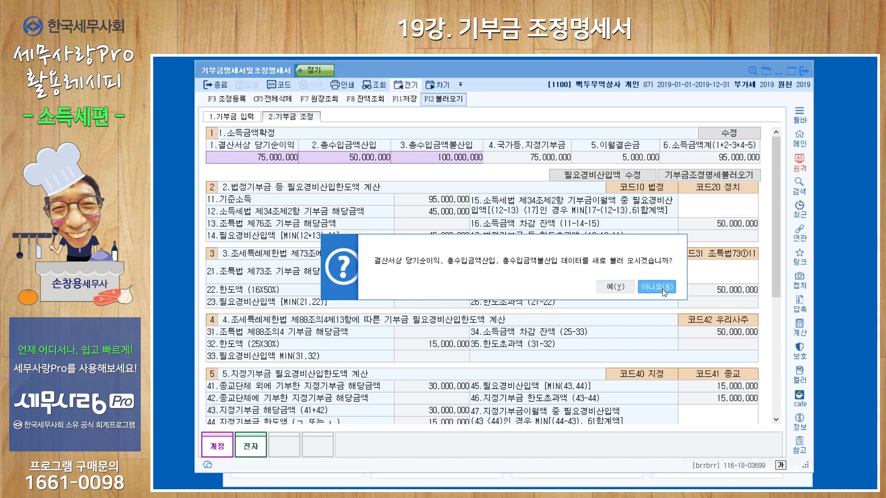
{"action": "left_click", "coordinate": [511, 480]}
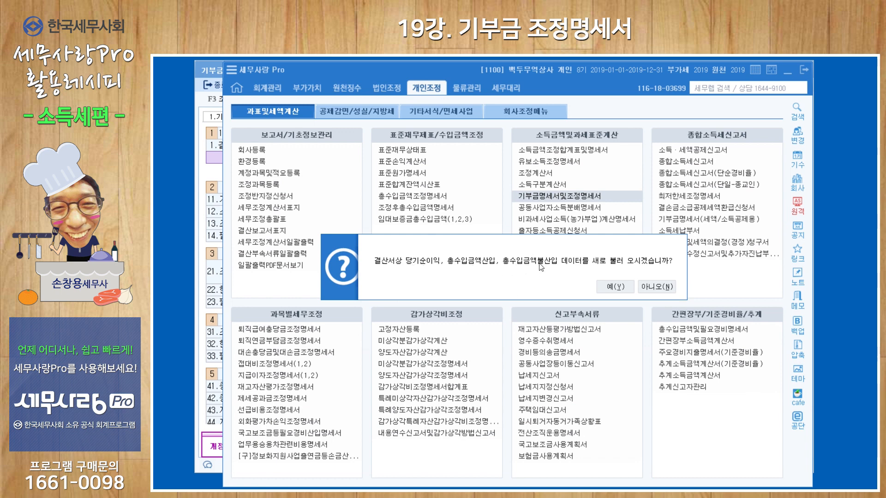
{"action": "left_click", "coordinate": [540, 178]}
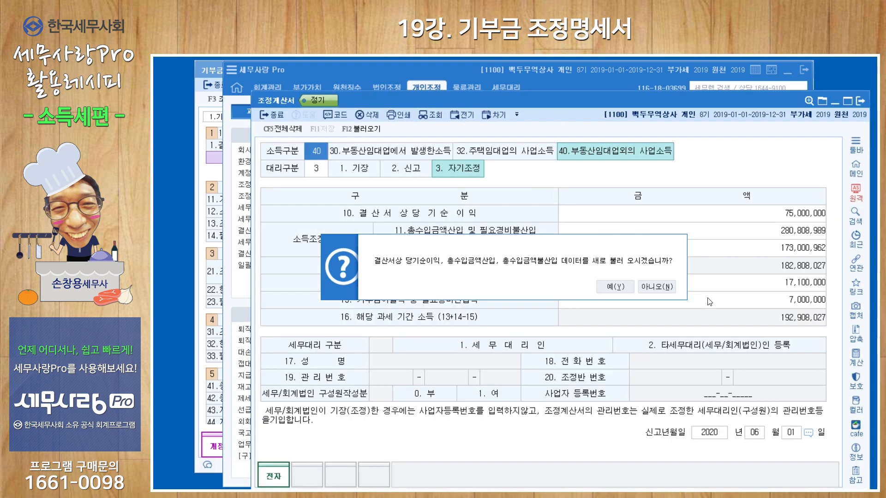
{"action": "left_click", "coordinate": [859, 101]}
{"action": "left_click", "coordinate": [214, 176]}
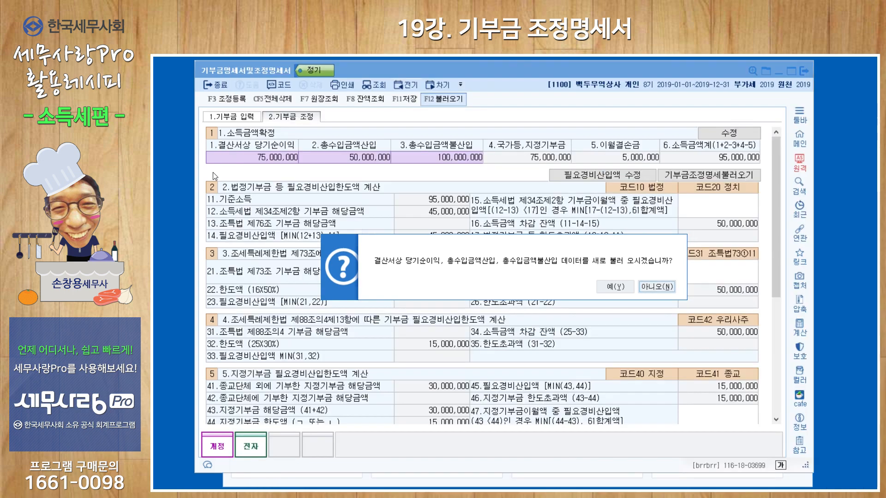
{"action": "left_click", "coordinate": [652, 287]}
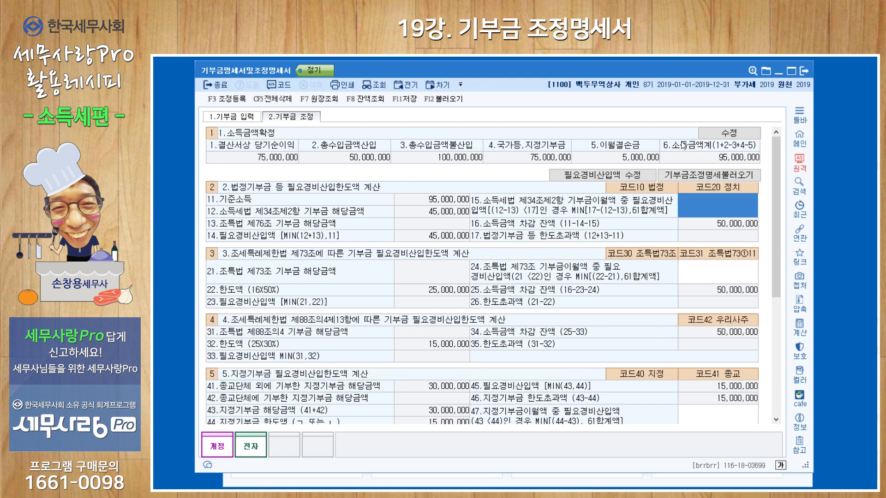
Step: Enable editing of the 소득금액확정 section and check its 총수입금액산입 and 이월결손금 amounts
{"action": "left_click", "coordinate": [730, 136]}
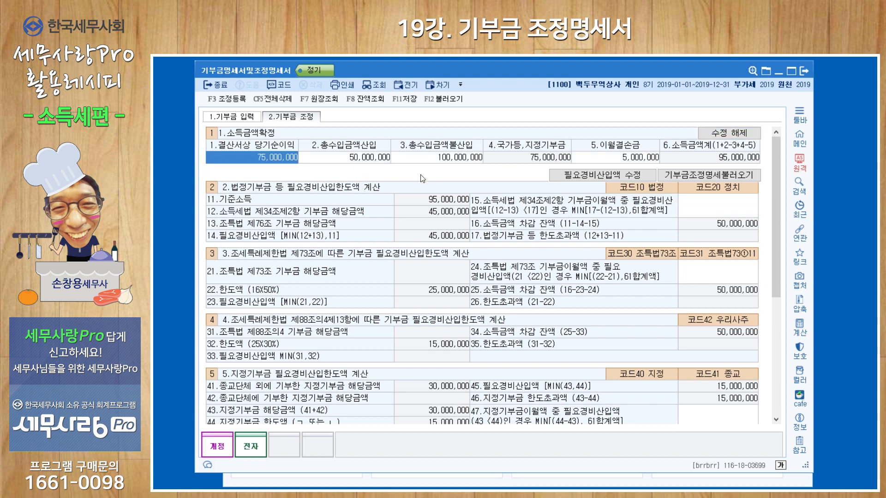
{"action": "left_click", "coordinate": [355, 160]}
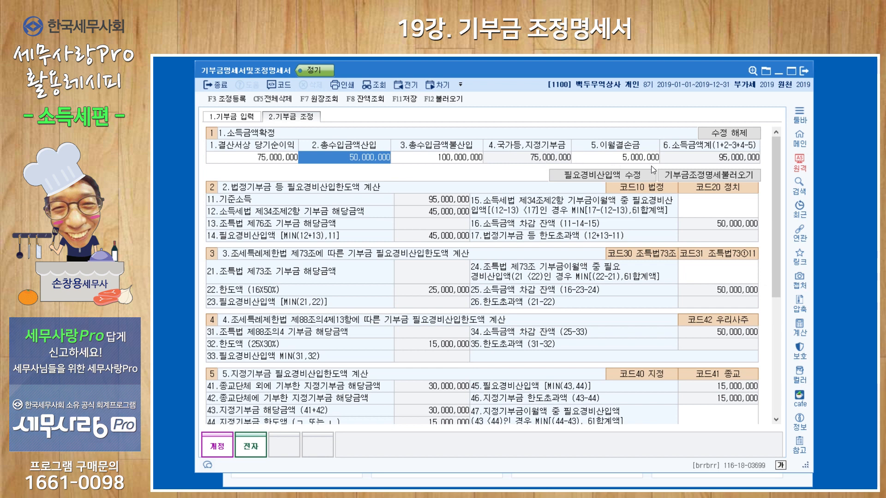
{"action": "left_click", "coordinate": [634, 158]}
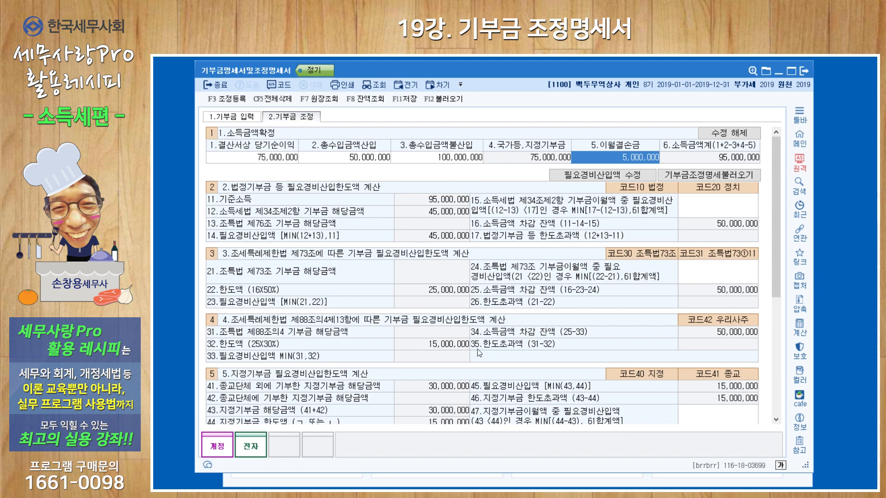
Step: Check the 2016 법정기부금 line in the 기부금 이월액 명세 and enter 7,000,000 in item 15 of the 법정기부금 limit calculation
{"action": "left_click_drag", "start_coordinate": [775, 254], "coordinate": [777, 363]}
{"action": "left_click", "coordinate": [231, 357]}
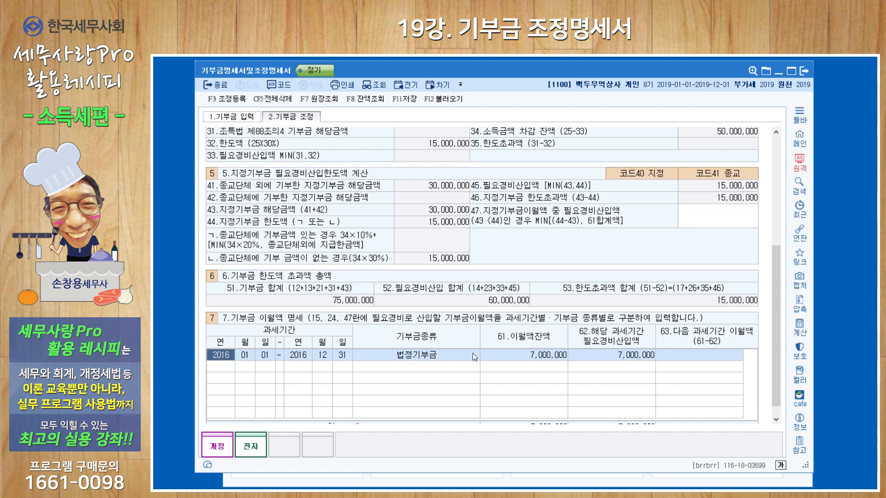
{"action": "left_click", "coordinate": [538, 358]}
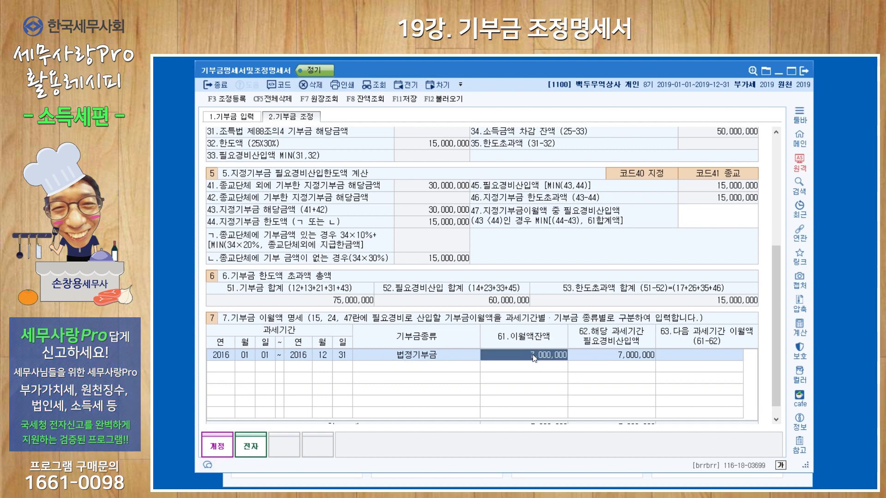
{"action": "left_click", "coordinate": [616, 360]}
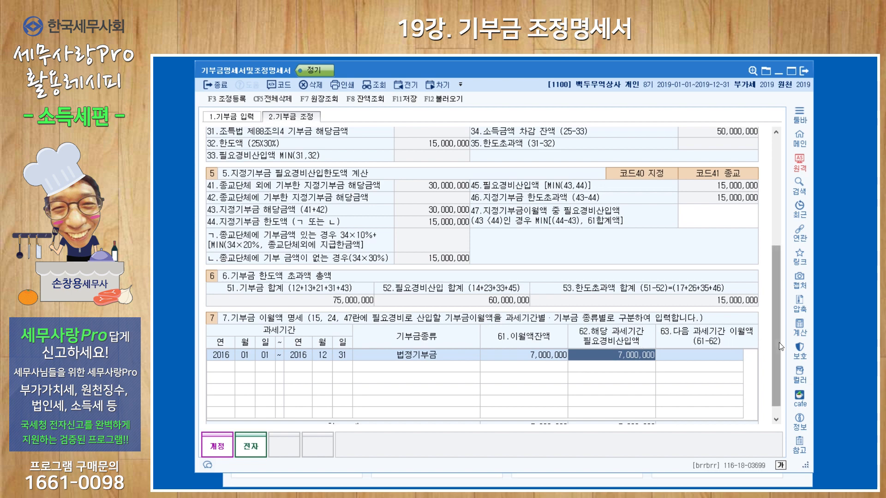
{"action": "left_click_drag", "start_coordinate": [777, 346], "coordinate": [769, 224]}
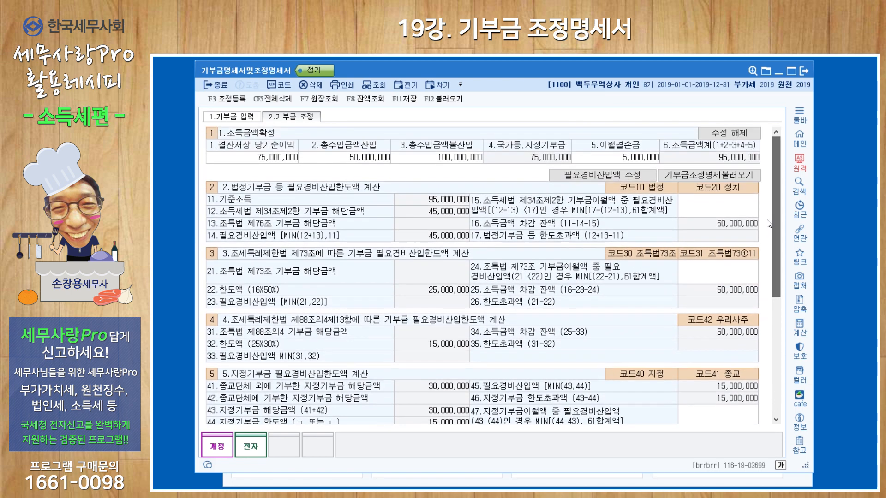
{"action": "left_click", "coordinate": [703, 213]}
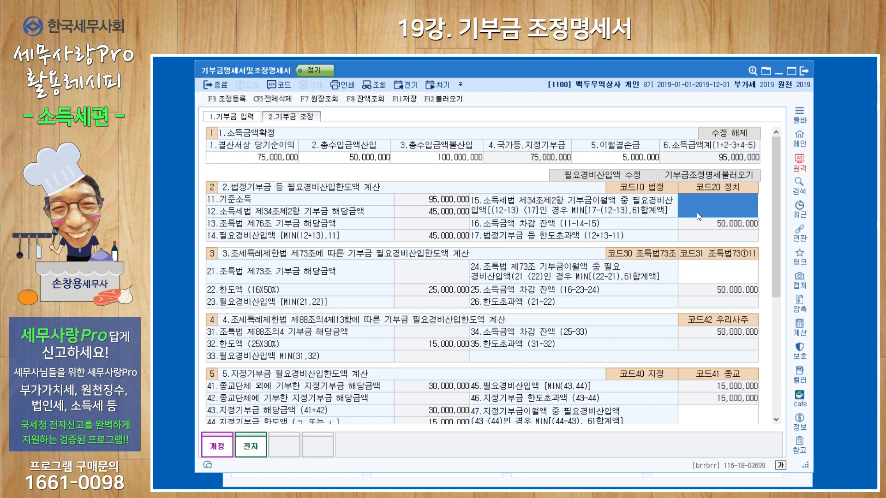
{"action": "type", "text": "7000000"}
{"action": "key", "text": "Return"}
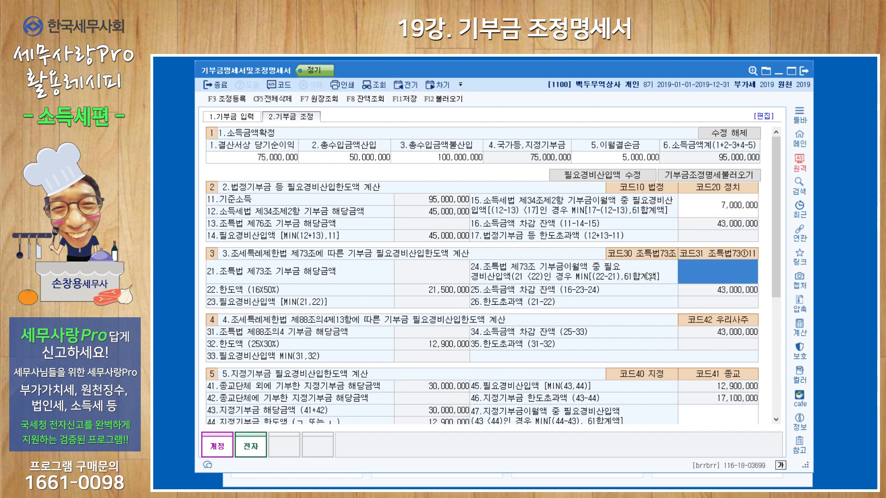
Step: Review the adjustment register (조정 등록), the 기부금 한도액 초과액 총액 section and the donation carryover details
{"action": "left_click", "coordinate": [235, 101]}
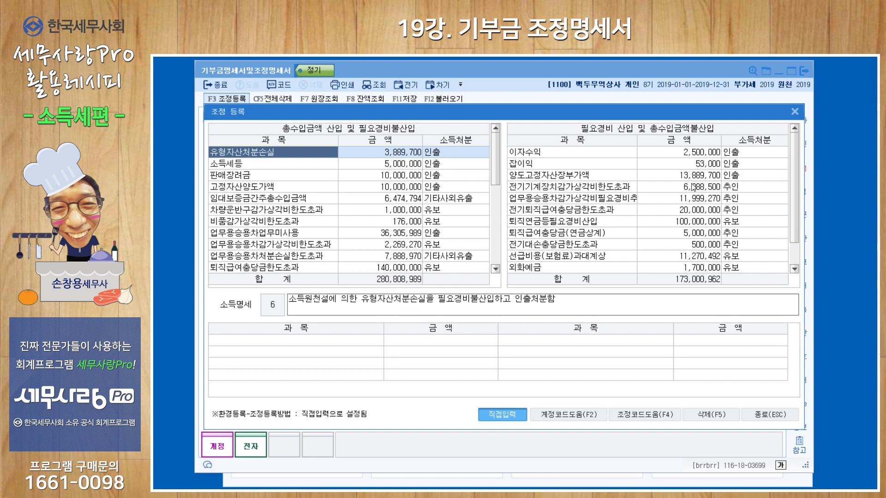
{"action": "left_click", "coordinate": [796, 112]}
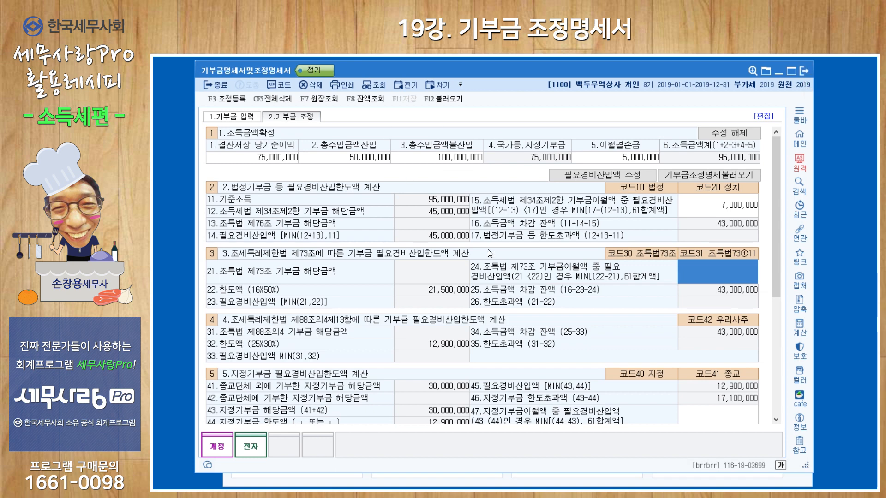
{"action": "scroll", "coordinate": [775, 249], "scroll_direction": "down", "scroll_amount": 1}
{"action": "scroll", "coordinate": [774, 248], "scroll_direction": "down", "scroll_amount": 5}
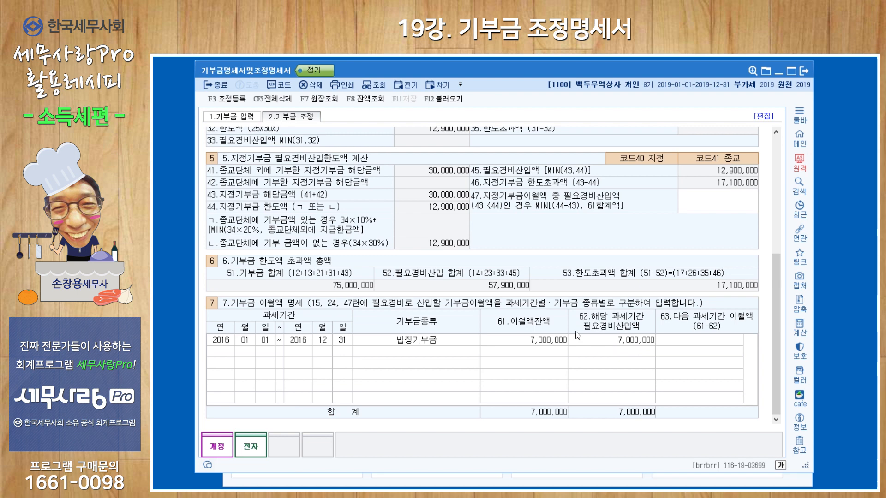
Step: In 기부금 조정 명세, enter 필요경비 of 30,000,000 for code 40, 45,000,000 for code 10 of 2019 and 7,000,000 for code 10 of 2016
{"action": "left_click", "coordinate": [236, 119]}
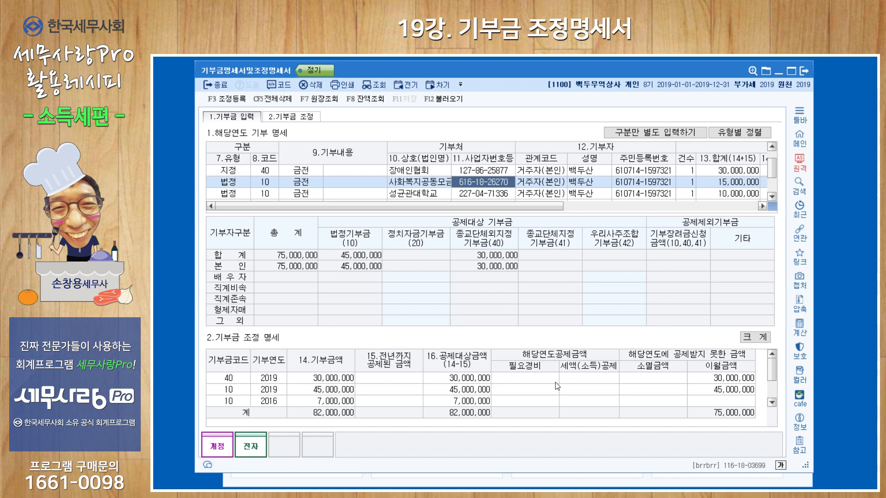
{"action": "left_click", "coordinate": [539, 381]}
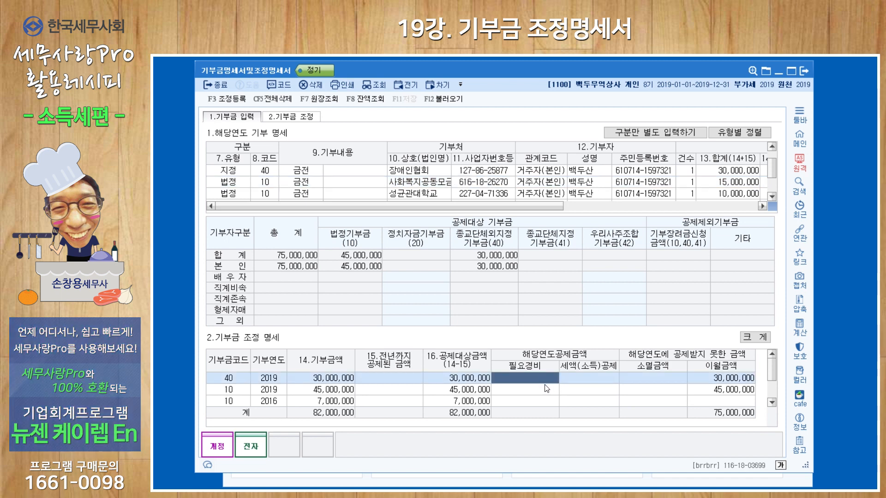
{"action": "type", "text": "30000000"}
{"action": "key", "text": "Return"}
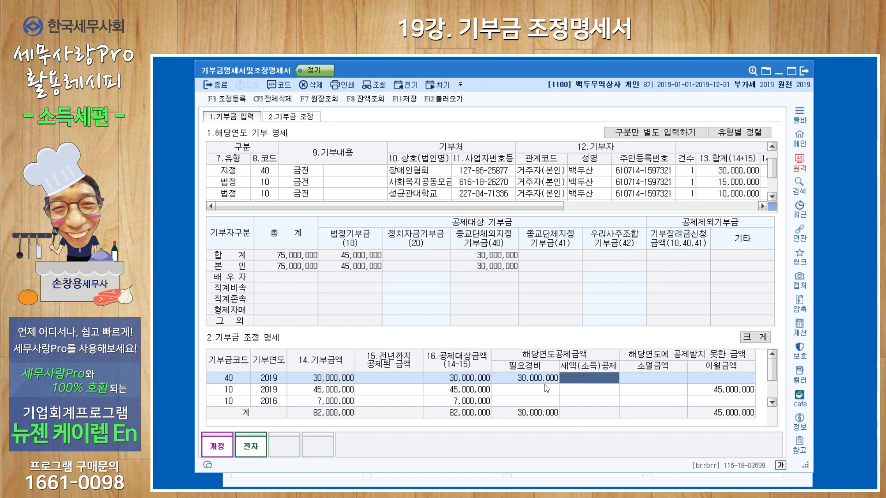
{"action": "left_click", "coordinate": [549, 393]}
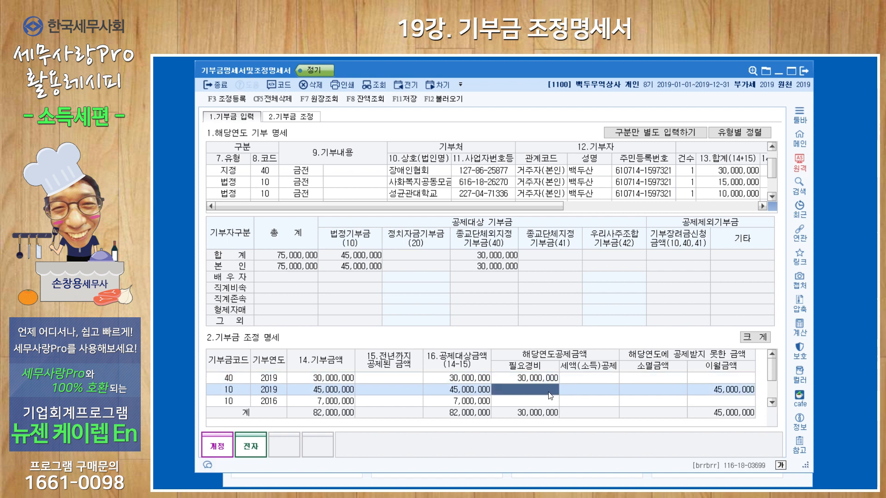
{"action": "type", "text": "45000000"}
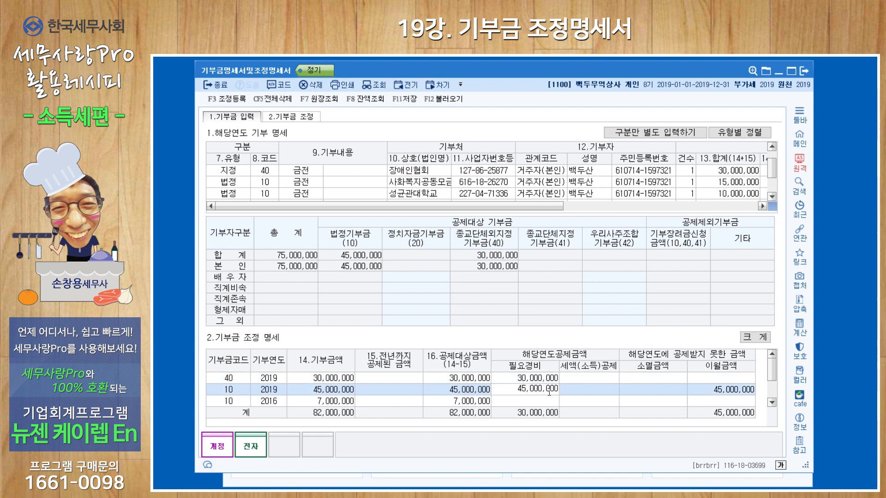
{"action": "key", "text": "Return"}
{"action": "left_click", "coordinate": [549, 402]}
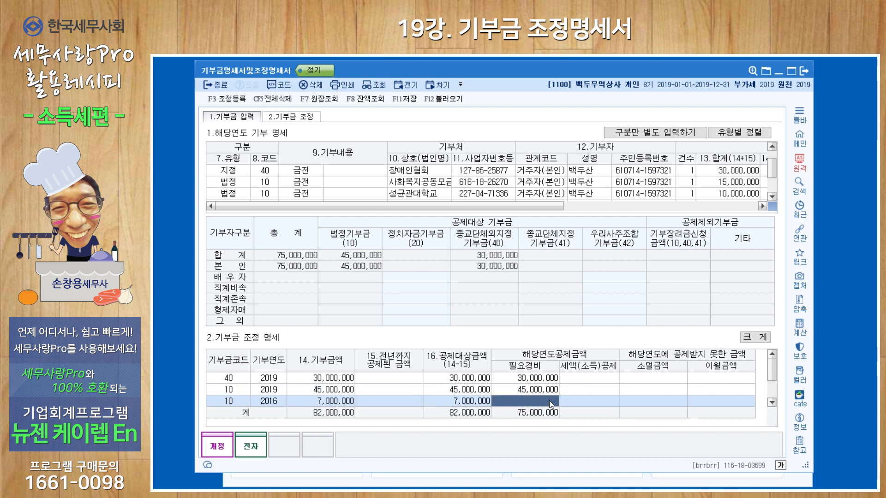
{"action": "type", "text": "7000000"}
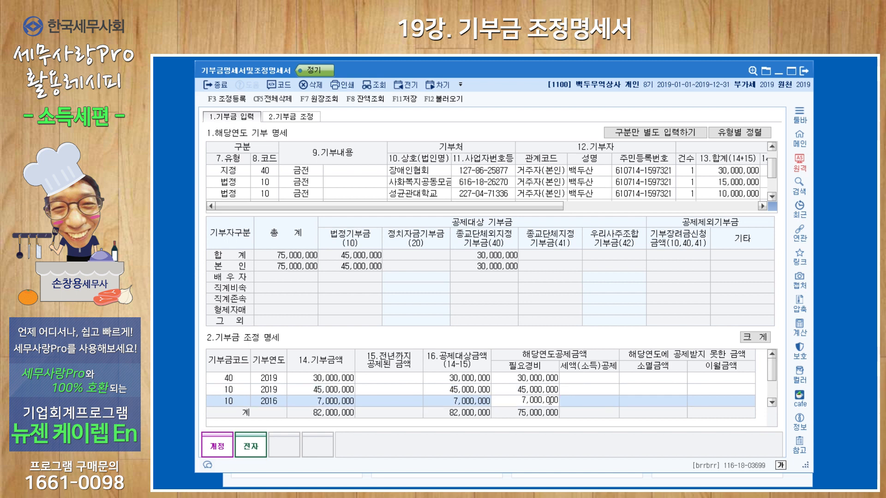
{"action": "key", "text": "Return"}
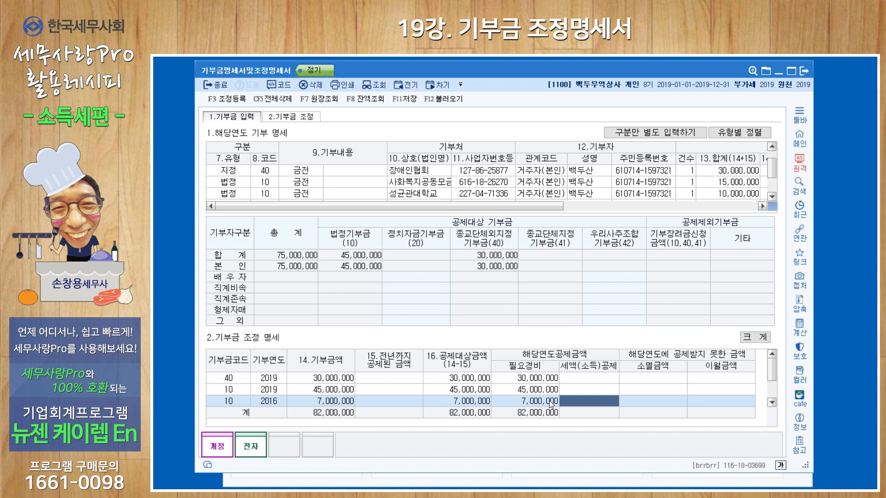
Step: Check the 지정기부금 limit calculation and set the 필요경비 of the code 40 line to 12,900,000
{"action": "left_click", "coordinate": [316, 119]}
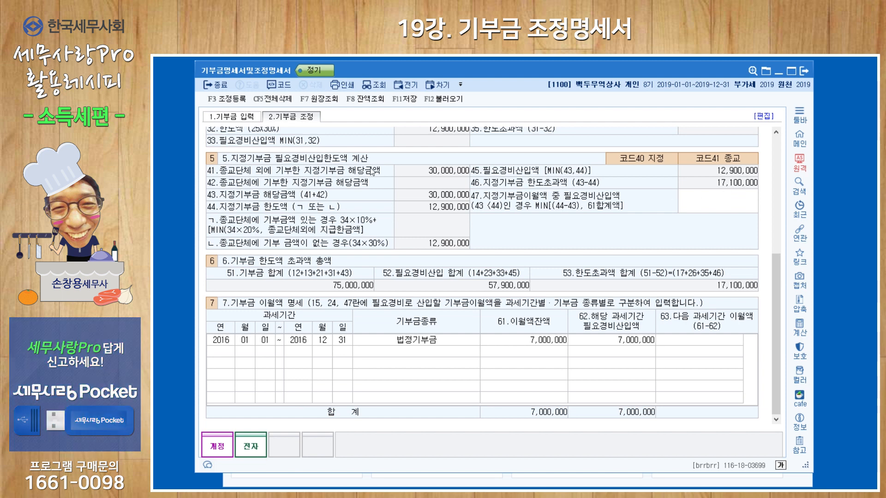
{"action": "left_click", "coordinate": [250, 117]}
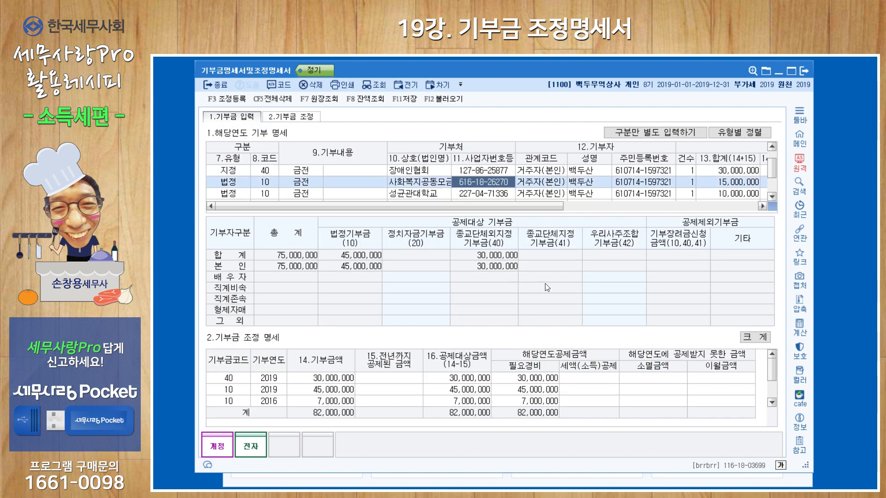
{"action": "left_click", "coordinate": [542, 382]}
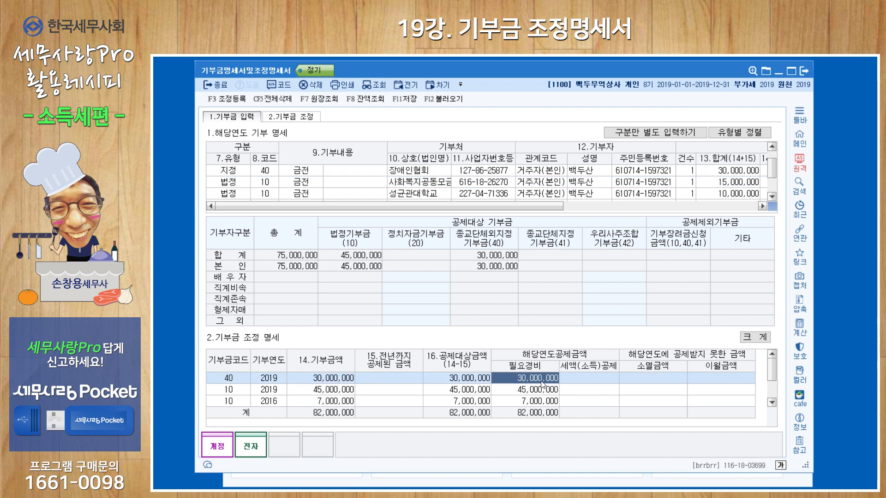
{"action": "type", "text": "12,900,00"}
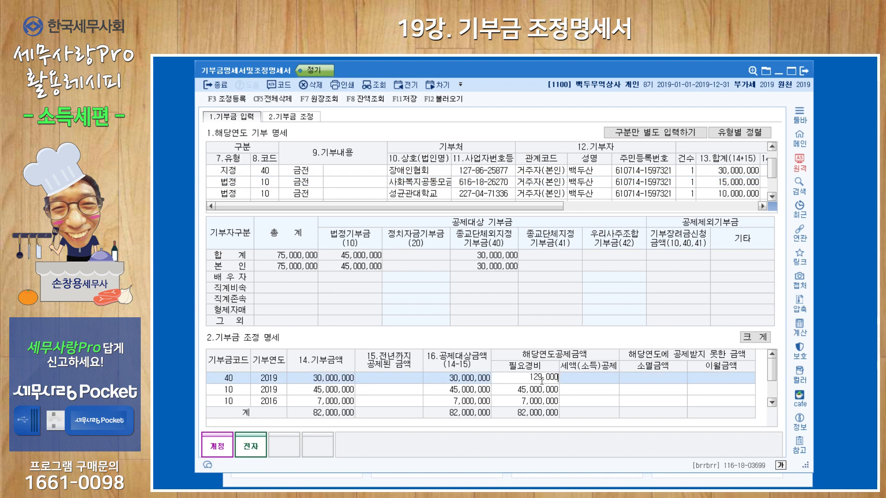
{"action": "type", "text": "0"}
{"action": "key", "text": "Return"}
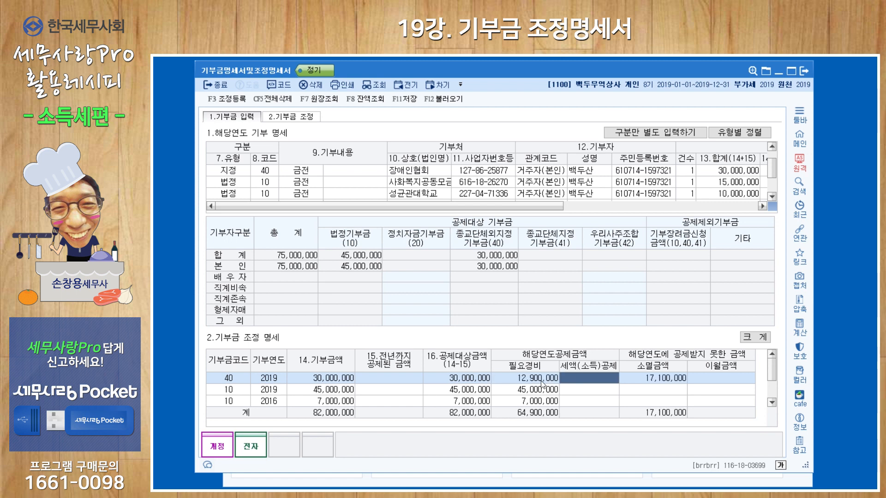
Step: Set the 소멸금액 of the code 40 line to 0 so the undeducted amount moves to 이월금액
{"action": "left_click", "coordinate": [654, 380]}
{"action": "type", "text": "0"}
{"action": "key", "text": "Return"}
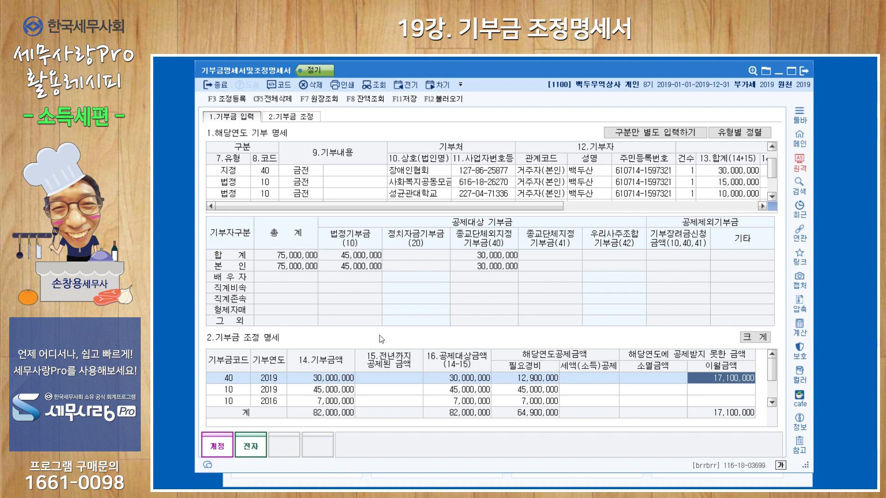
Step: Close the donation statement, reload the data in the 조정계산서 and check its 기부금한도초과액 and 기부금이월액 중 필요경비산입액 entries
{"action": "left_click", "coordinate": [805, 75]}
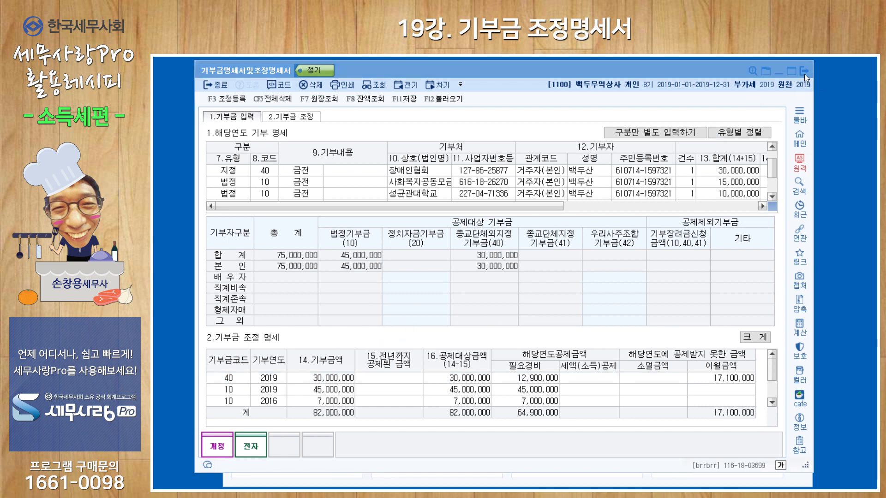
{"action": "left_click", "coordinate": [491, 295]}
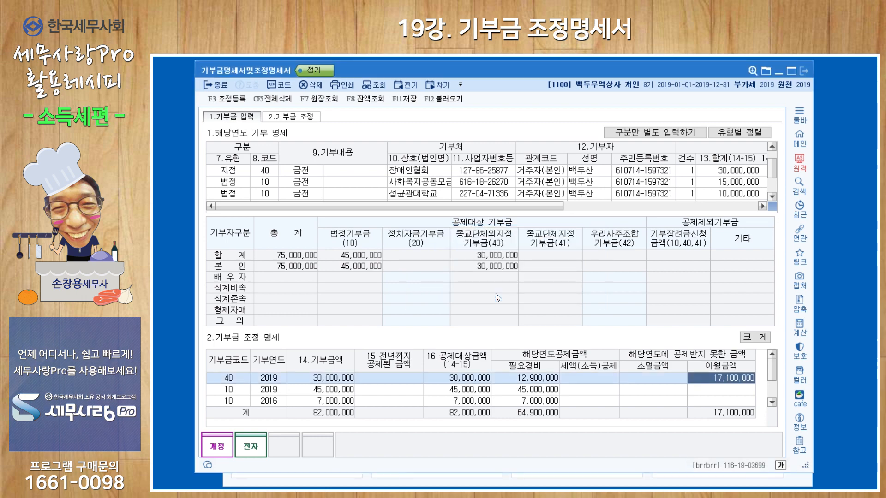
{"action": "left_click", "coordinate": [535, 172]}
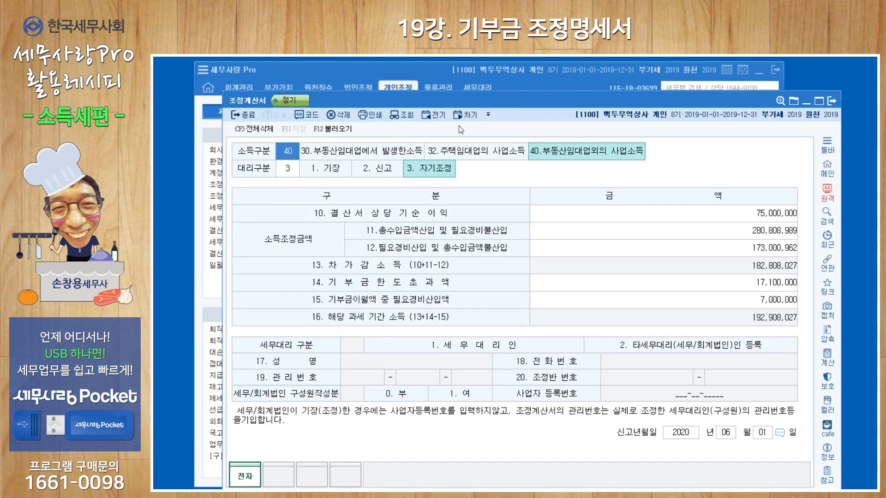
{"action": "left_click", "coordinate": [333, 128]}
{"action": "left_click", "coordinate": [541, 325]}
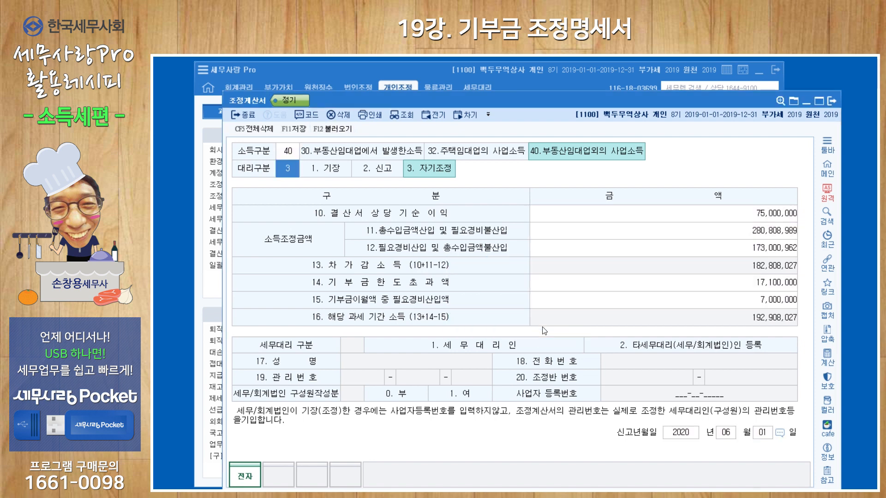
{"action": "left_click", "coordinate": [740, 283]}
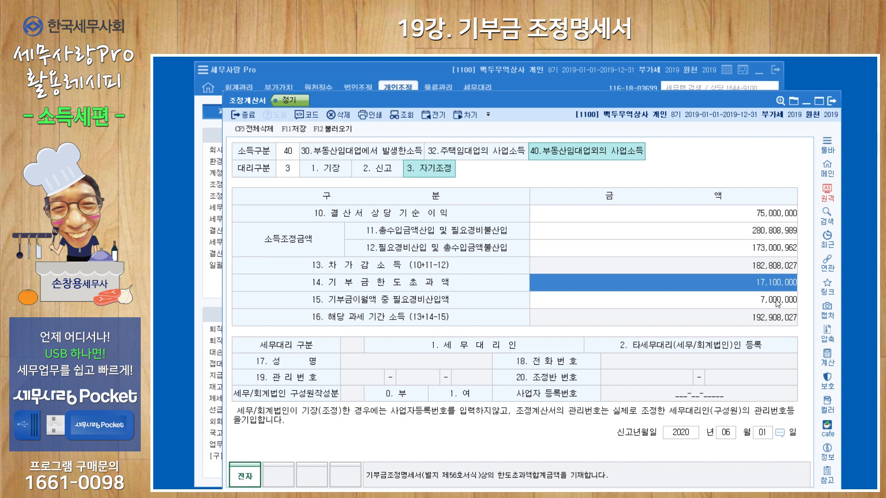
{"action": "left_click", "coordinate": [745, 305]}
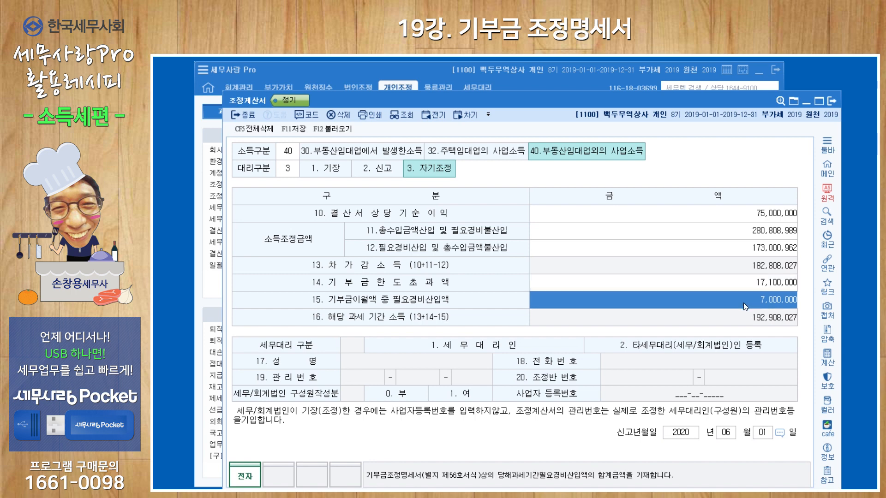